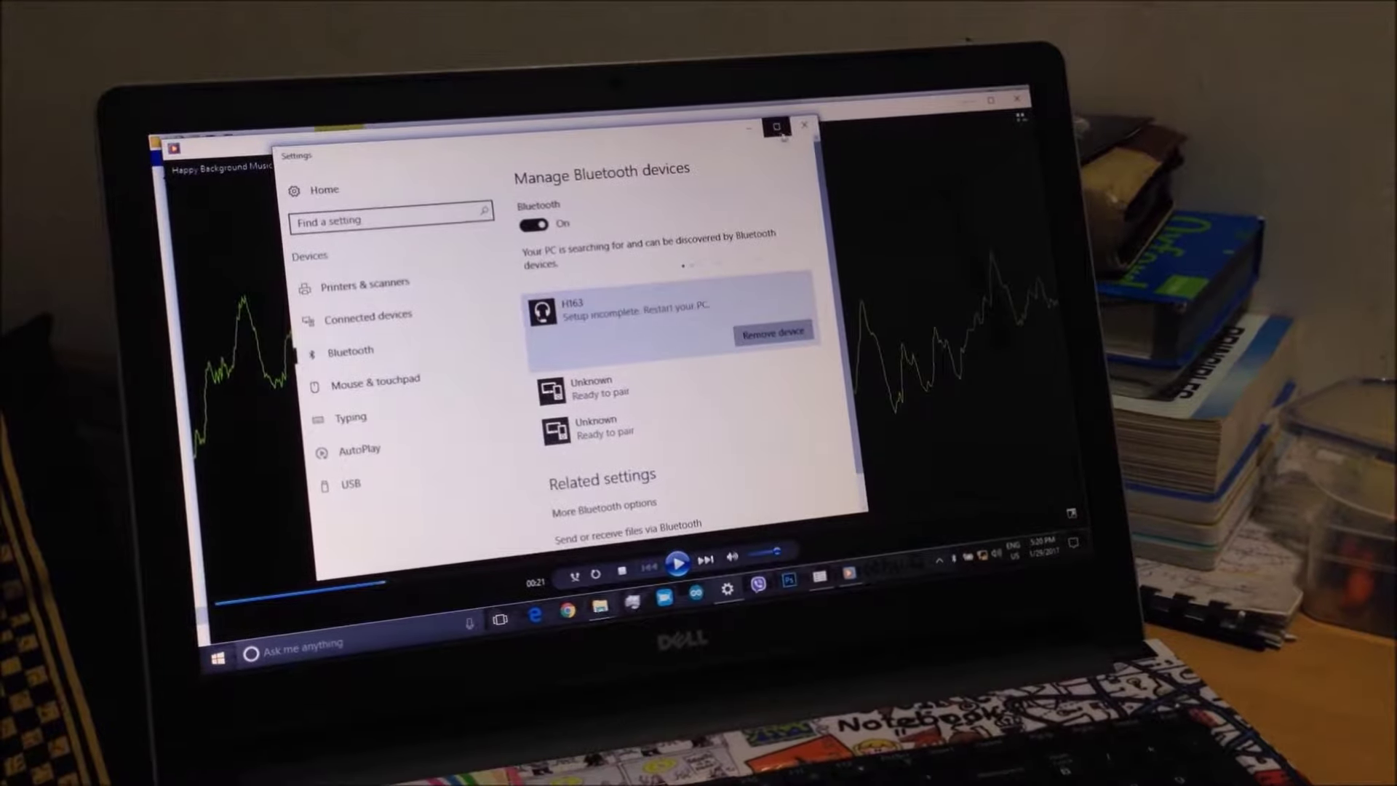
{"action": "left_click", "coordinate": [805, 134]}
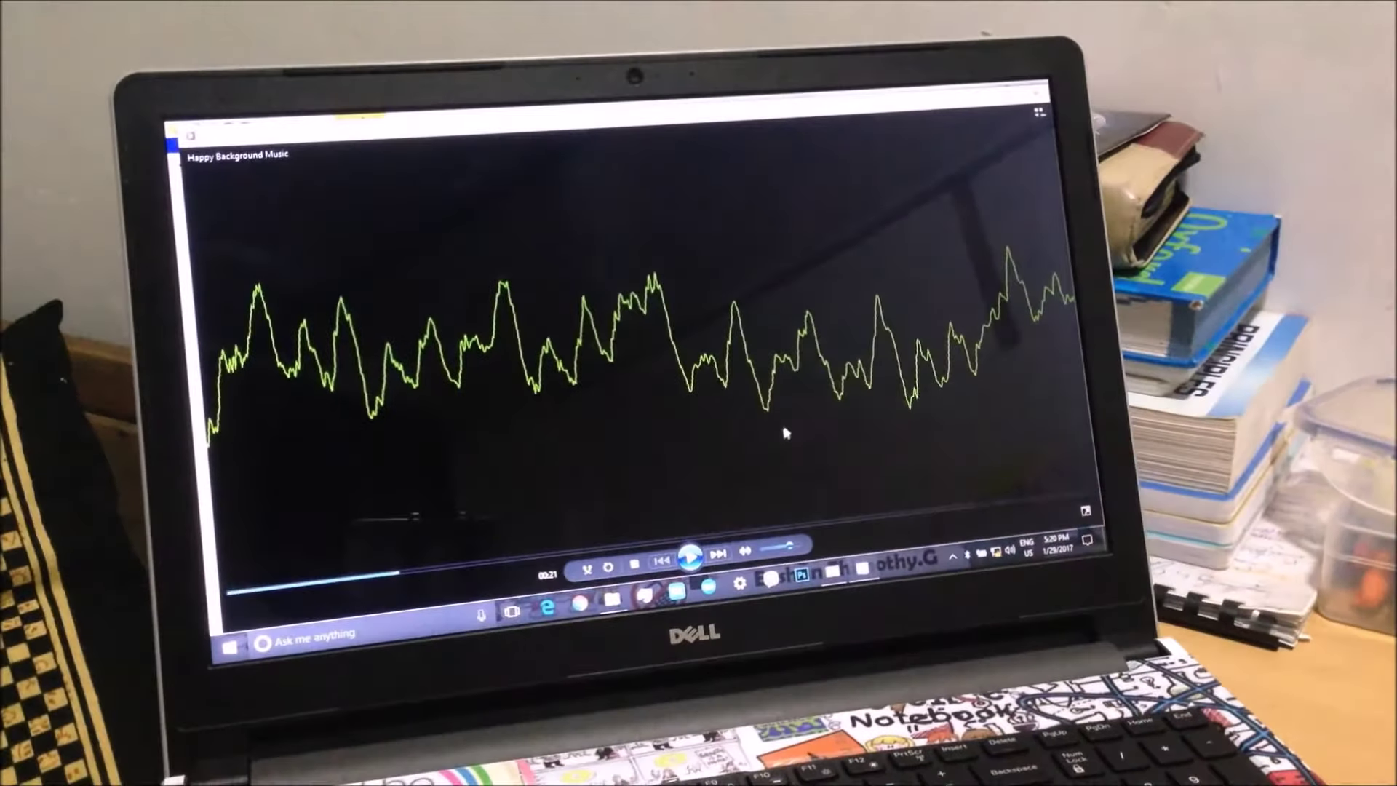